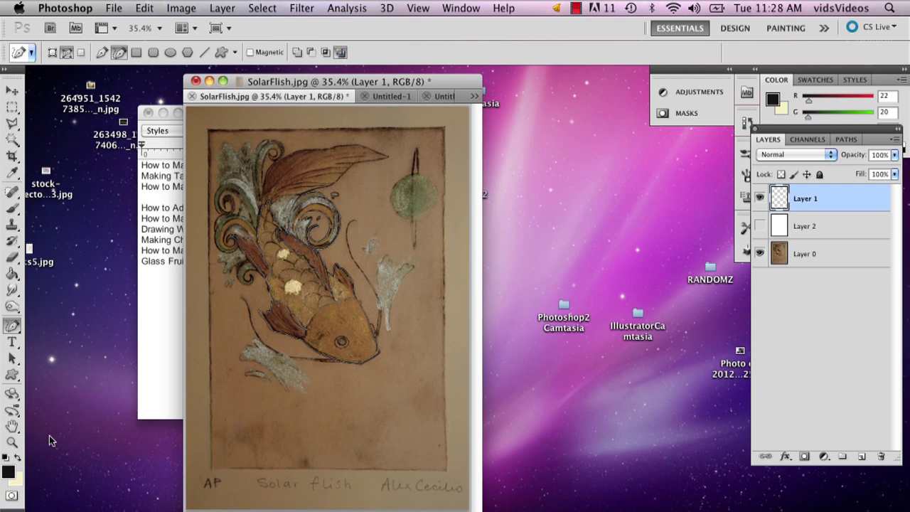
click(13, 442)
click(290, 268)
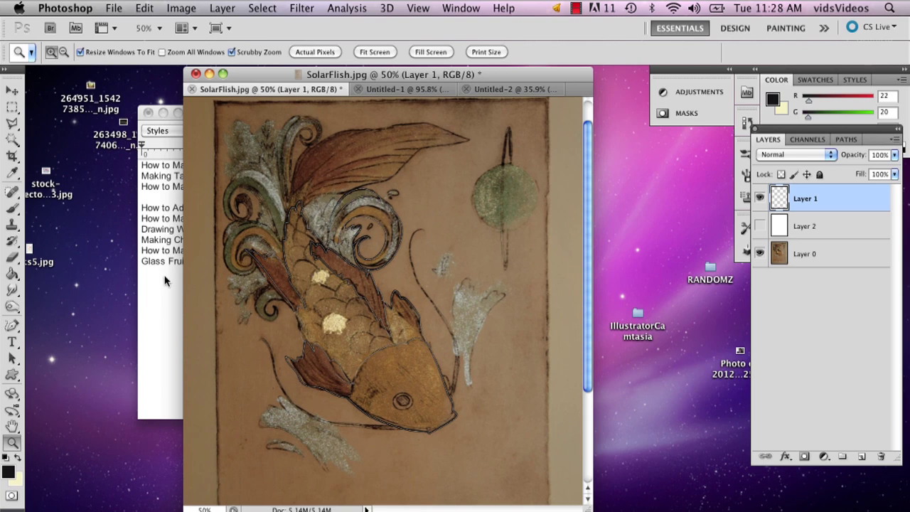
click(12, 325)
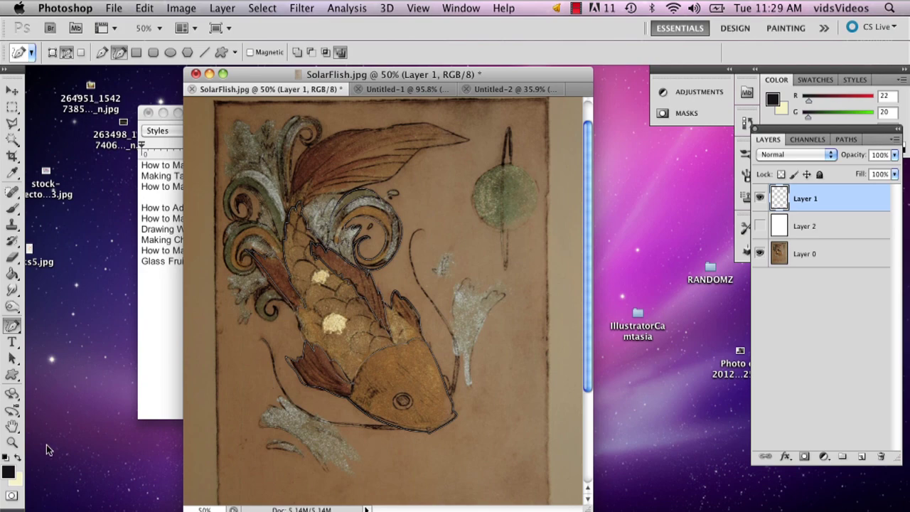
click(12, 442)
click(290, 308)
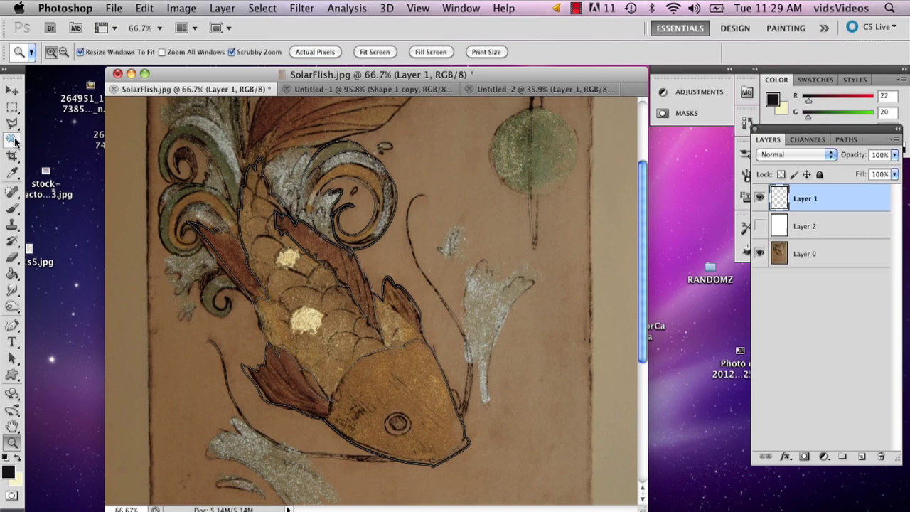
mouse_move(12, 325)
mouse_down()
mouse_move(61, 321)
mouse_move(14, 329)
mouse_up()
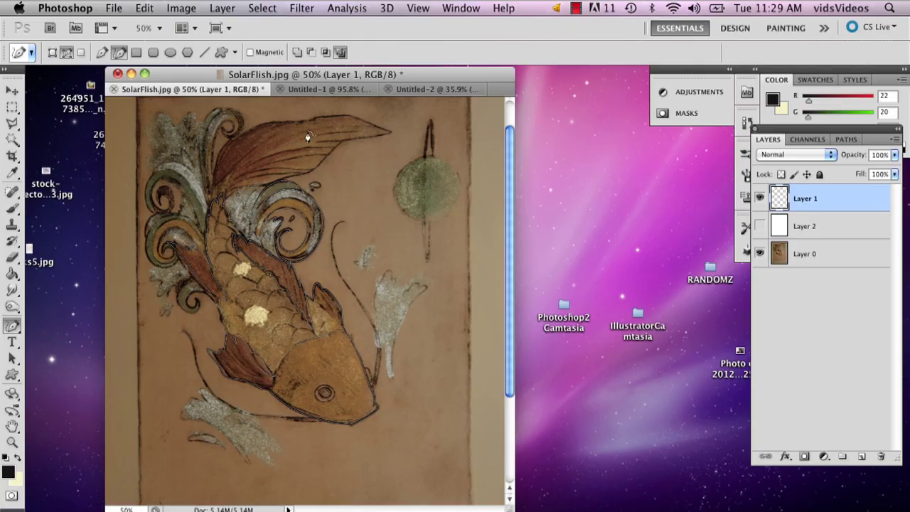
- Trace the small lower curl and the inner lines of the curl beside the fish's side fin with the Freeform Pen
key(super+plus)
key(super+plus)
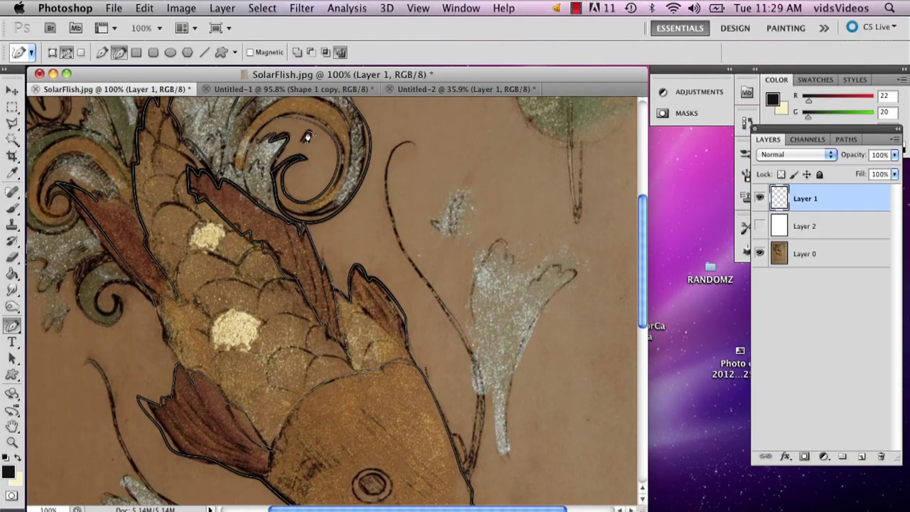
drag(354, 509, 283, 506)
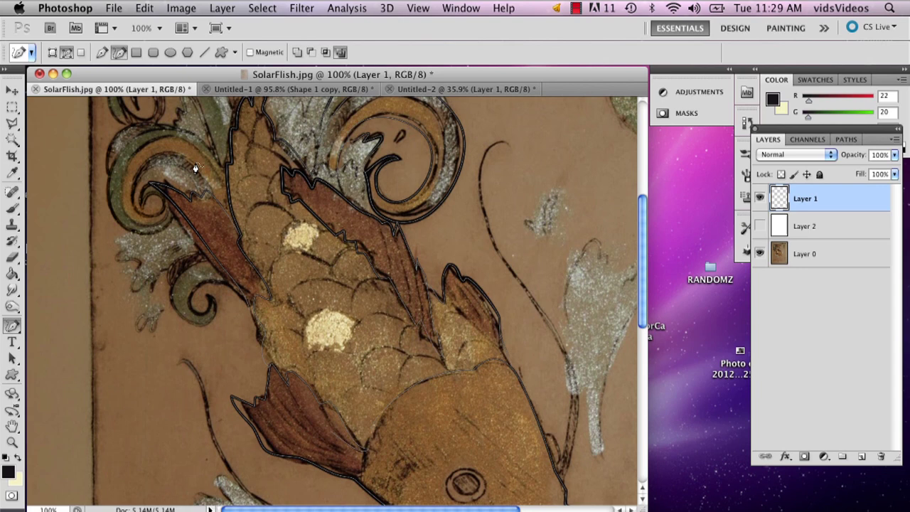
drag(648, 278, 645, 241)
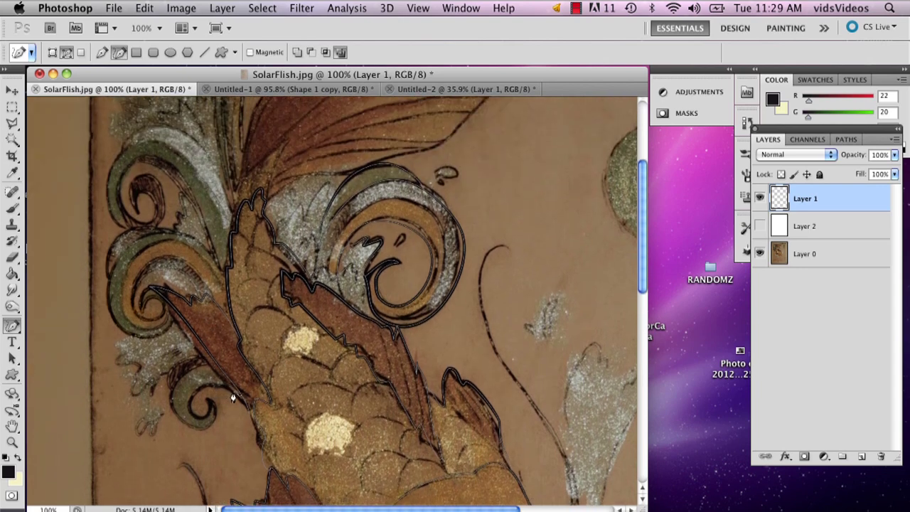
mouse_move(232, 394)
mouse_down()
mouse_move(191, 411)
mouse_move(202, 420)
mouse_move(209, 405)
mouse_move(208, 429)
mouse_move(189, 433)
mouse_move(171, 396)
mouse_move(210, 369)
mouse_move(186, 361)
mouse_move(204, 354)
mouse_move(188, 344)
mouse_move(164, 361)
mouse_up()
mouse_move(141, 302)
mouse_down()
mouse_move(163, 307)
mouse_move(163, 318)
mouse_move(140, 319)
mouse_move(138, 296)
mouse_move(167, 267)
mouse_move(191, 304)
mouse_up()
mouse_move(171, 334)
mouse_down()
mouse_move(146, 345)
mouse_move(115, 326)
mouse_move(108, 290)
mouse_move(121, 252)
mouse_move(150, 230)
mouse_move(183, 236)
mouse_move(222, 264)
mouse_up()
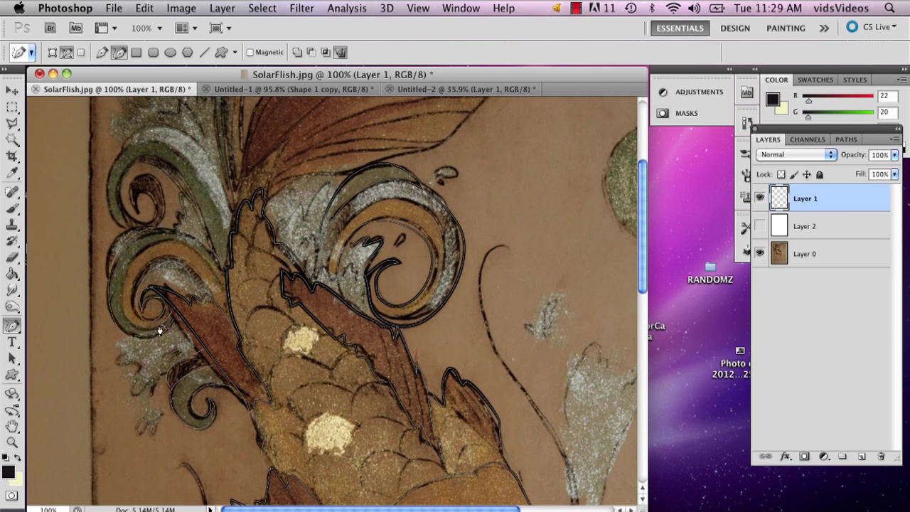
- Trace the outer edge of the curl by the side fin and the larger curl above it as freeform paths
mouse_move(160, 329)
mouse_down()
mouse_move(118, 303)
mouse_move(128, 264)
mouse_move(161, 251)
mouse_move(184, 259)
mouse_move(227, 307)
mouse_up()
mouse_move(110, 285)
mouse_down()
mouse_move(117, 247)
mouse_move(146, 230)
mouse_move(165, 233)
mouse_move(150, 204)
mouse_move(138, 207)
mouse_move(138, 216)
mouse_move(139, 197)
mouse_move(154, 205)
mouse_move(148, 228)
mouse_move(123, 213)
mouse_move(121, 185)
mouse_move(148, 168)
mouse_move(174, 182)
mouse_move(192, 243)
mouse_up()
mouse_move(141, 219)
mouse_down()
mouse_move(128, 193)
mouse_move(150, 180)
mouse_move(168, 203)
mouse_up()
mouse_move(125, 236)
mouse_down()
mouse_move(104, 205)
mouse_move(113, 165)
mouse_move(145, 150)
mouse_move(181, 161)
mouse_move(228, 238)
mouse_up()
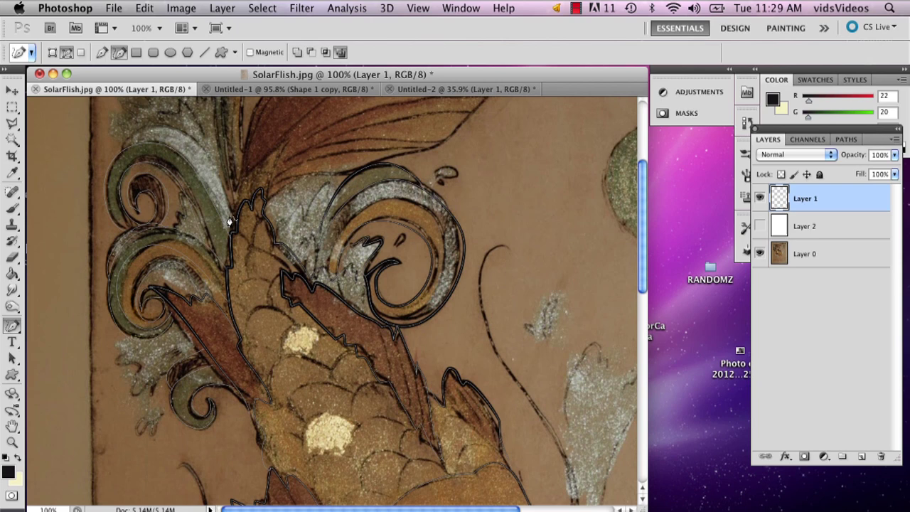
- Trace the tail fin with its inner lines, the tall curl beside it and the jagged leaf plume
drag(642, 246, 641, 198)
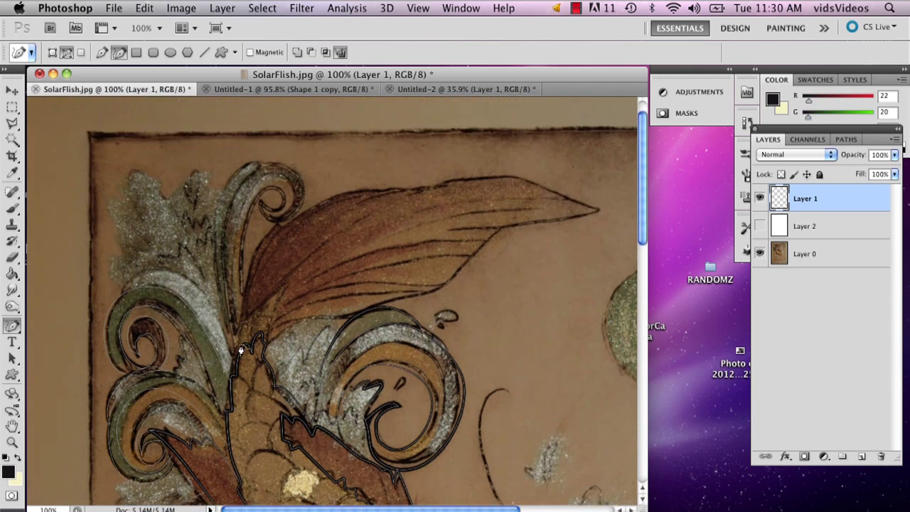
mouse_move(230, 370)
mouse_down()
mouse_move(245, 330)
mouse_move(268, 301)
mouse_move(283, 300)
mouse_move(271, 332)
mouse_move(246, 326)
mouse_move(238, 337)
mouse_move(258, 255)
mouse_move(273, 232)
mouse_move(246, 319)
mouse_move(286, 230)
mouse_move(268, 247)
mouse_move(331, 201)
mouse_move(510, 189)
mouse_move(592, 213)
mouse_move(441, 239)
mouse_move(282, 310)
mouse_move(318, 282)
mouse_move(273, 296)
mouse_move(326, 275)
mouse_up()
mouse_move(277, 348)
mouse_down()
mouse_move(284, 324)
mouse_move(420, 301)
mouse_move(462, 277)
mouse_move(497, 238)
mouse_move(365, 274)
mouse_move(265, 345)
mouse_move(449, 274)
mouse_up()
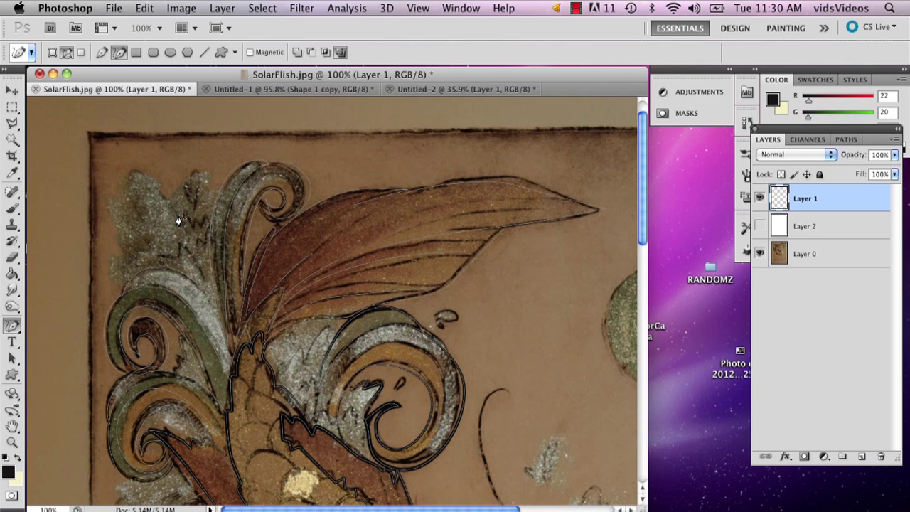
mouse_move(131, 275)
mouse_down()
mouse_move(121, 246)
mouse_move(153, 247)
mouse_move(133, 217)
mouse_move(137, 195)
mouse_move(171, 219)
mouse_move(186, 213)
mouse_move(193, 195)
mouse_move(205, 247)
mouse_move(199, 263)
mouse_up()
mouse_move(245, 326)
mouse_down()
mouse_move(349, 220)
mouse_move(391, 211)
mouse_up()
- Trace the scales along the fish's body with the Freeform Pen
drag(638, 242, 639, 293)
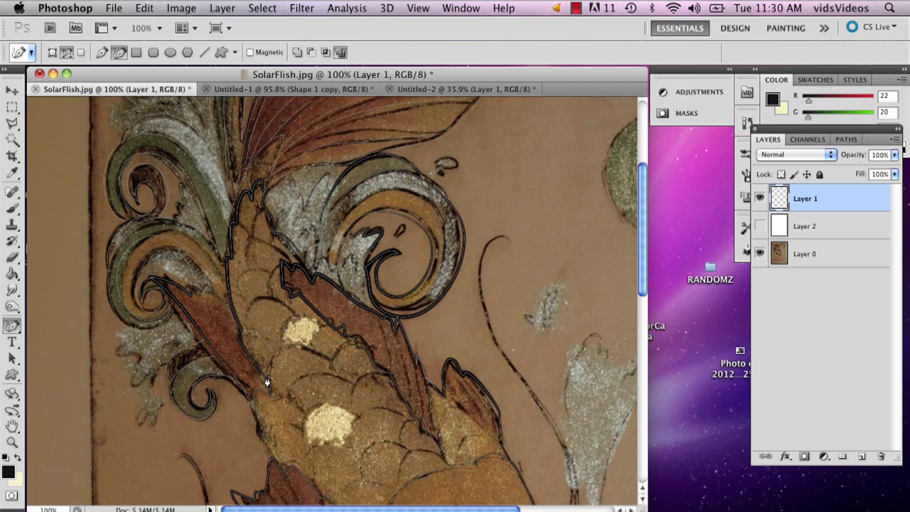
drag(266, 382, 310, 351)
mouse_move(321, 332)
mouse_down()
mouse_move(277, 317)
mouse_move(295, 320)
mouse_move(274, 306)
mouse_move(246, 323)
mouse_move(246, 340)
mouse_move(242, 306)
mouse_move(230, 297)
mouse_move(251, 303)
mouse_move(242, 297)
mouse_move(247, 278)
mouse_move(269, 299)
mouse_up()
- Trace the inner ridge lines of the long fin along the fish's back
drag(638, 266, 630, 295)
drag(361, 245, 362, 216)
mouse_move(331, 189)
mouse_down()
mouse_move(331, 209)
mouse_move(324, 205)
mouse_up()
mouse_move(398, 272)
mouse_down()
mouse_move(397, 225)
mouse_move(410, 306)
mouse_up()
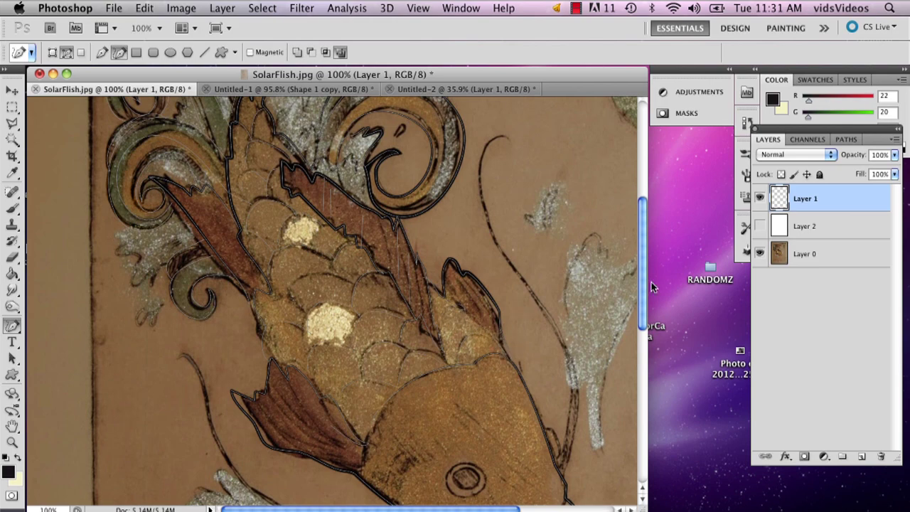
- Undo the trial whisker stroke and trace the fish's eye and mouth line
drag(642, 304, 621, 348)
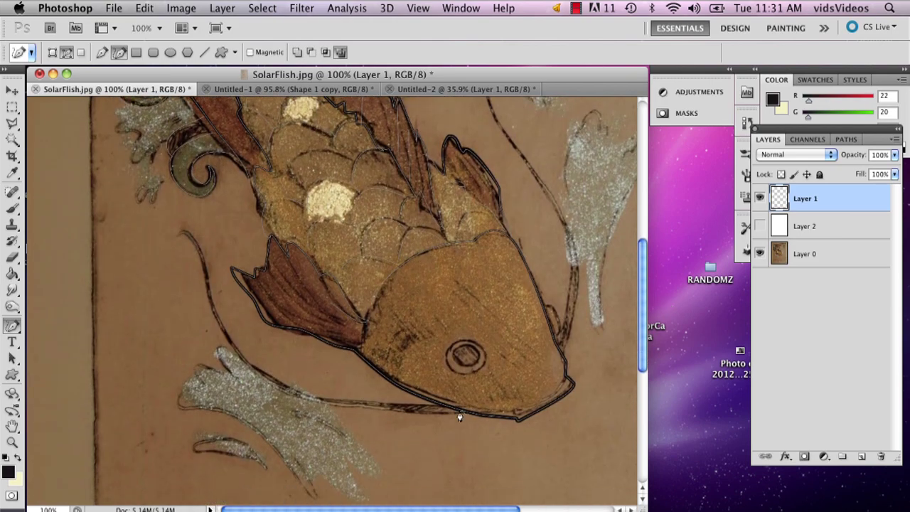
mouse_move(455, 415)
mouse_down()
mouse_move(354, 411)
mouse_move(255, 377)
mouse_move(222, 344)
mouse_move(165, 240)
mouse_up()
key(super+z)
mouse_move(459, 343)
mouse_down()
mouse_move(446, 366)
mouse_move(481, 374)
mouse_move(459, 344)
mouse_up()
mouse_move(458, 349)
mouse_down()
mouse_move(472, 353)
mouse_move(459, 348)
mouse_up()
click(566, 384)
- Stroke the traced fish path on Layer 1 using the Stroke Path command
click(13, 441)
click(361, 51)
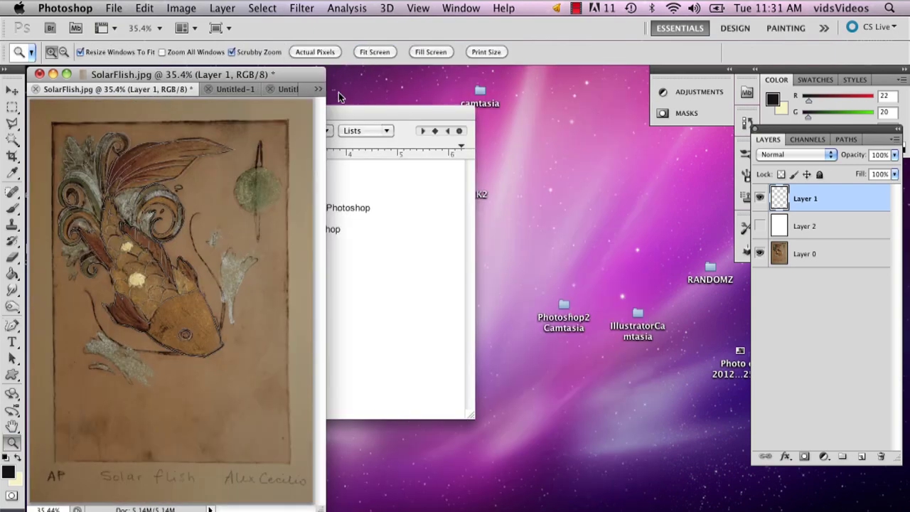
click(128, 207)
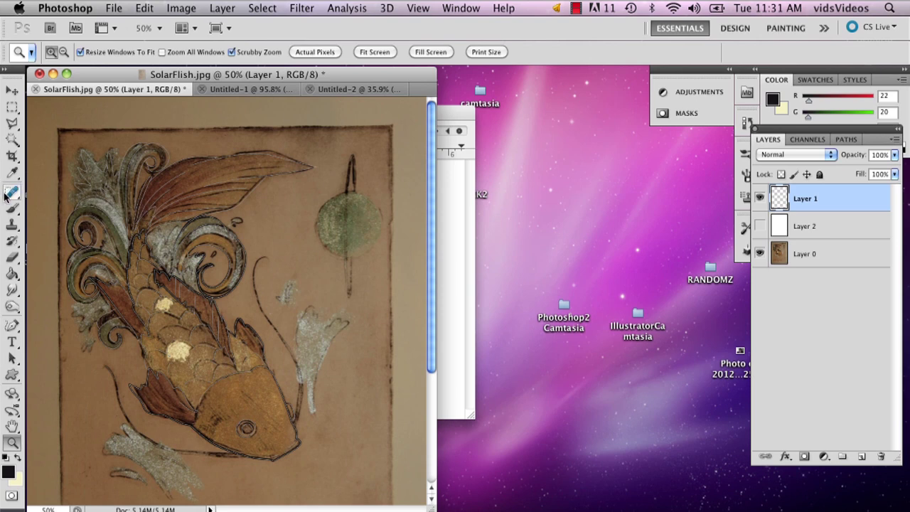
click(13, 340)
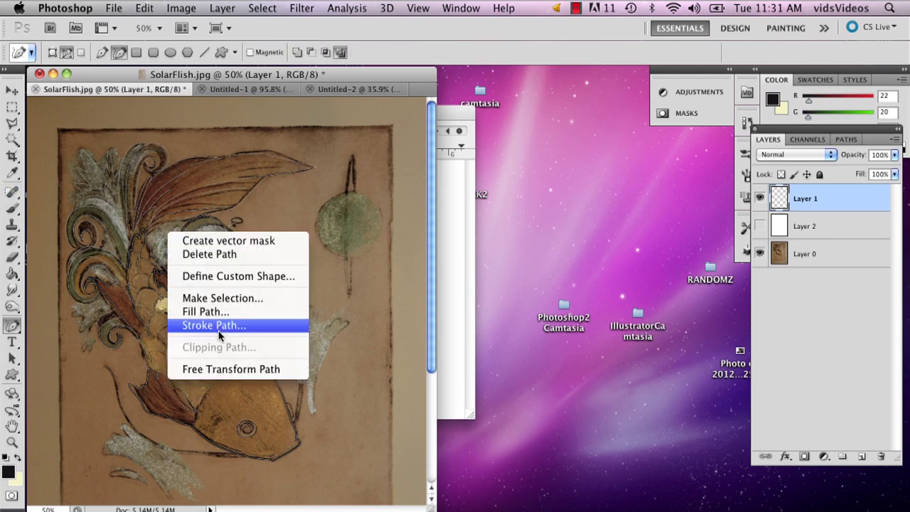
click(213, 325)
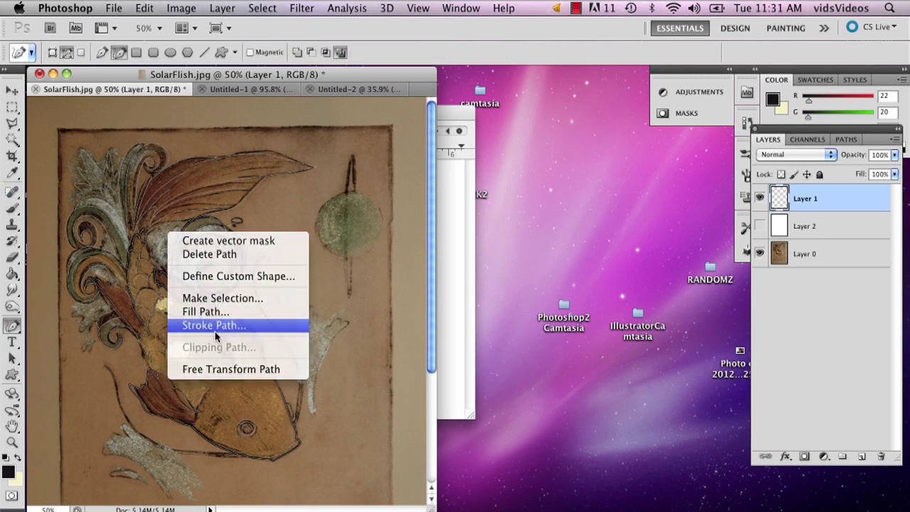
click(576, 238)
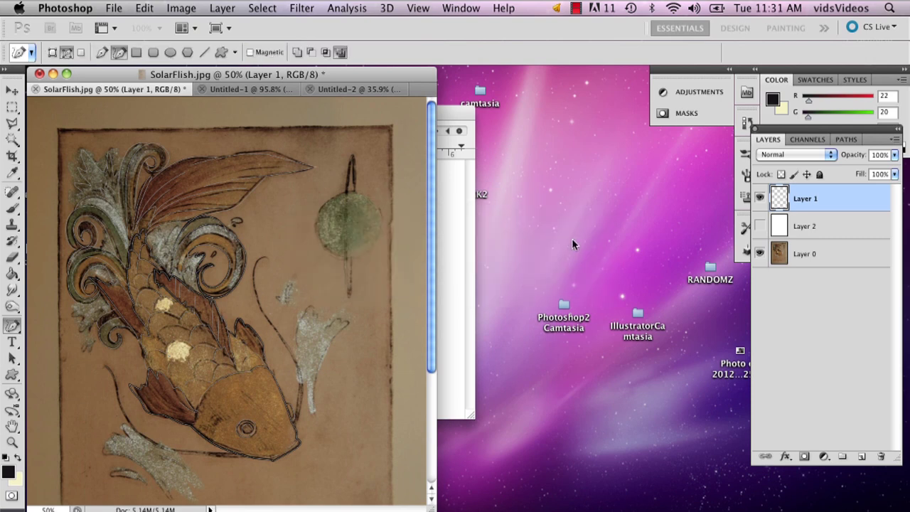
- Toggle the white Layer 2 to compare the line art with the photo, and leave Layer 2 visible
click(760, 226)
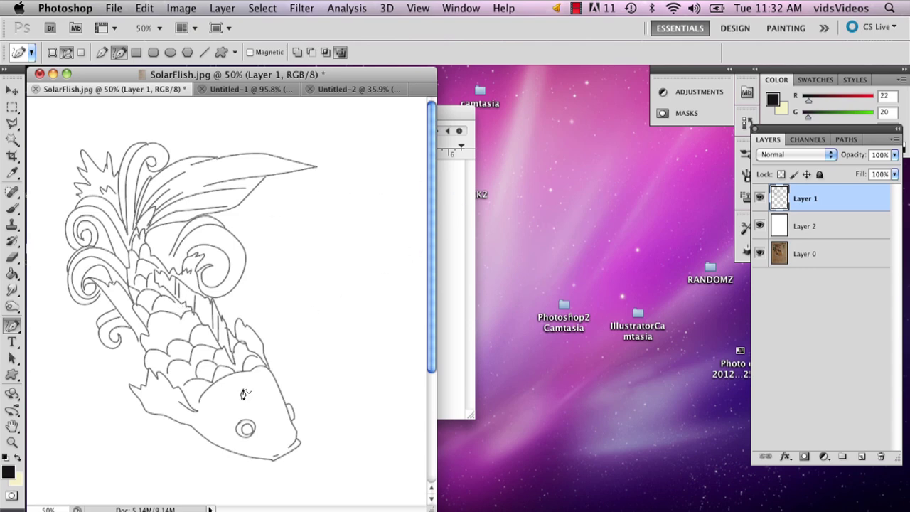
click(760, 226)
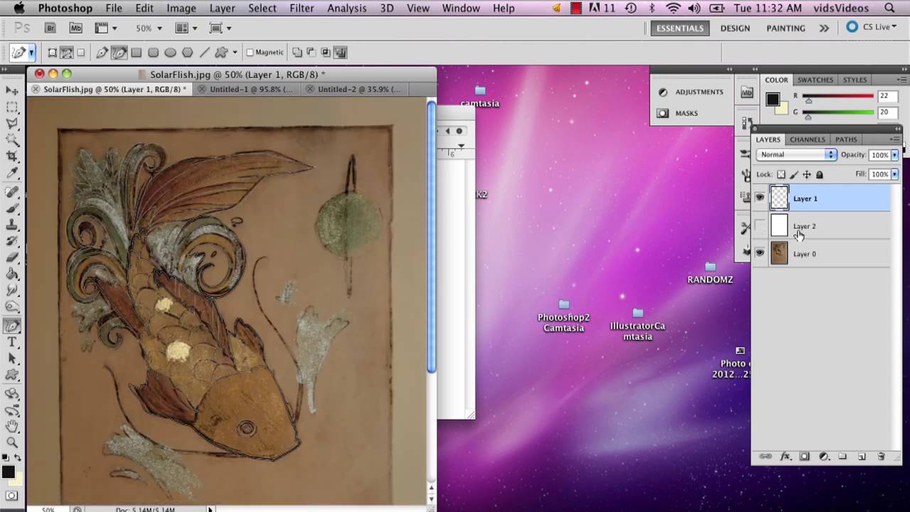
click(759, 226)
- Add the missing path lines at the base of the fish's lower fin and along its mouth
click(12, 442)
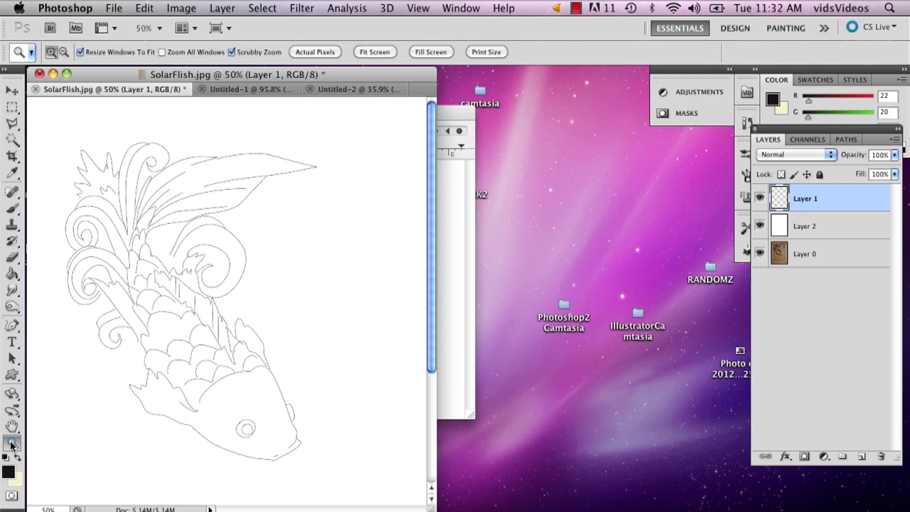
click(185, 418)
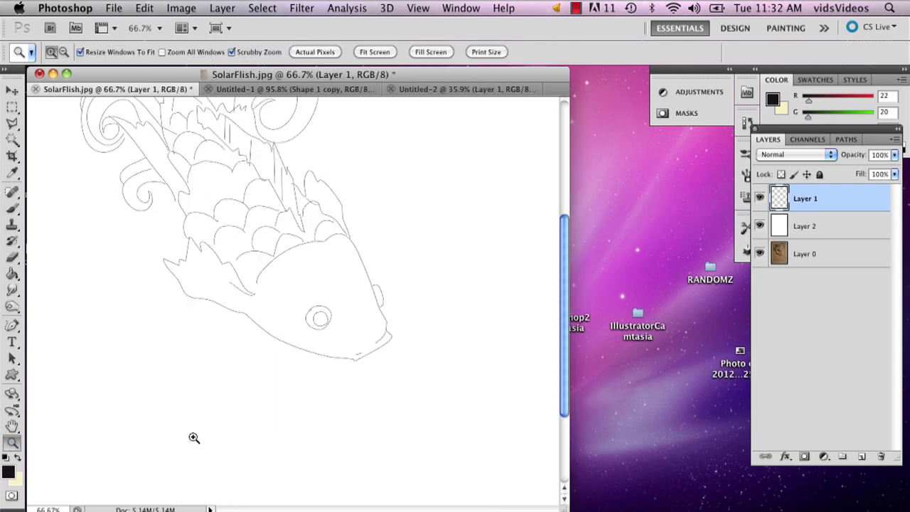
click(225, 300)
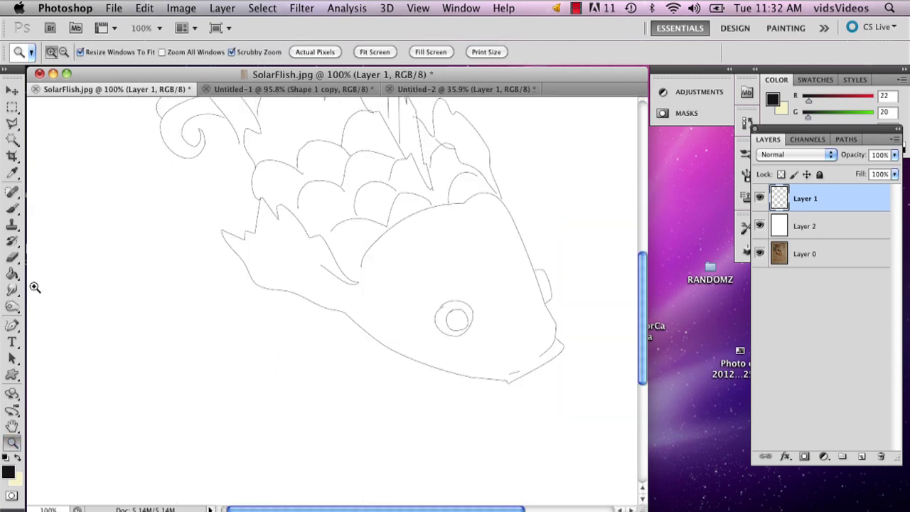
click(12, 326)
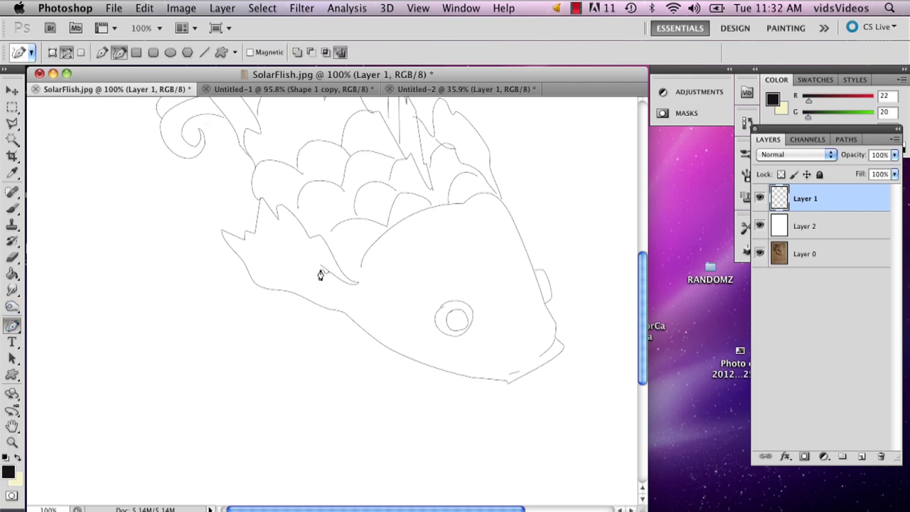
mouse_move(323, 267)
mouse_down()
mouse_move(352, 312)
mouse_move(335, 307)
mouse_move(346, 317)
mouse_move(358, 269)
mouse_move(339, 293)
mouse_up()
drag(533, 361, 509, 375)
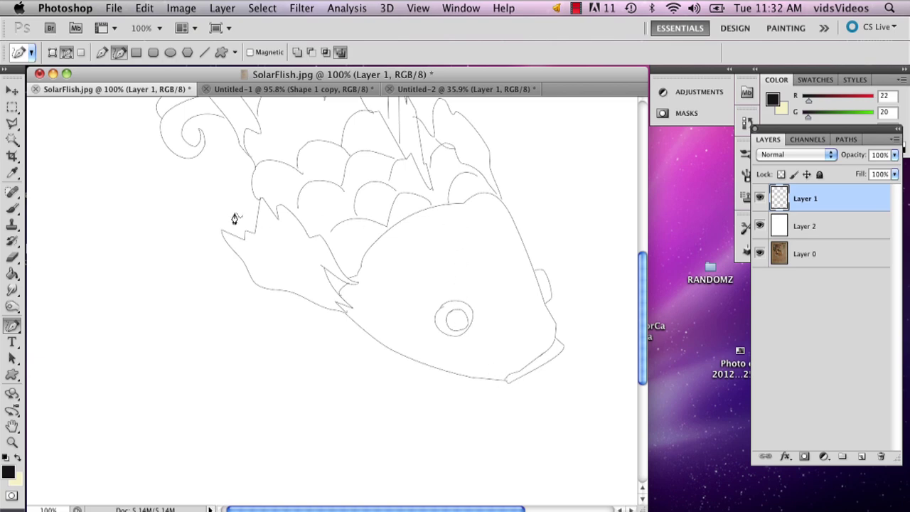
- Fit the whole drawing in view and set the Brush tool to the hard 5 px tip
key(z)
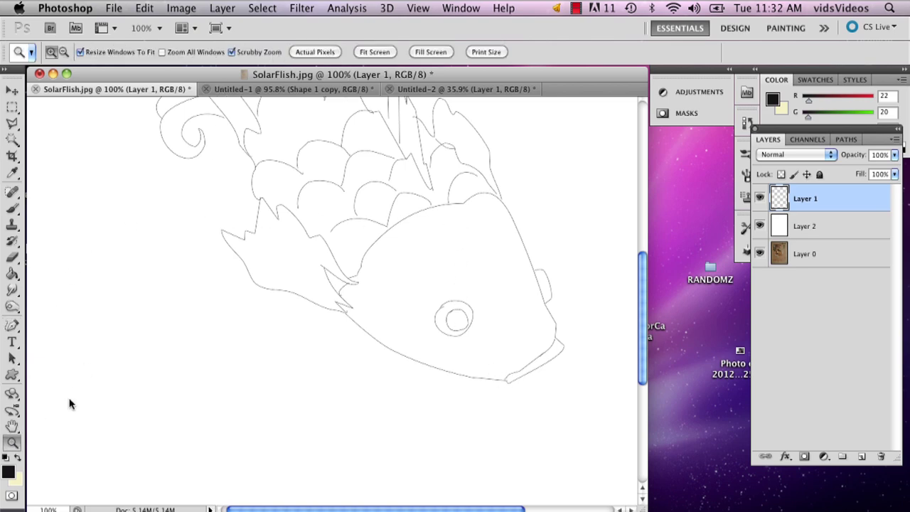
click(374, 51)
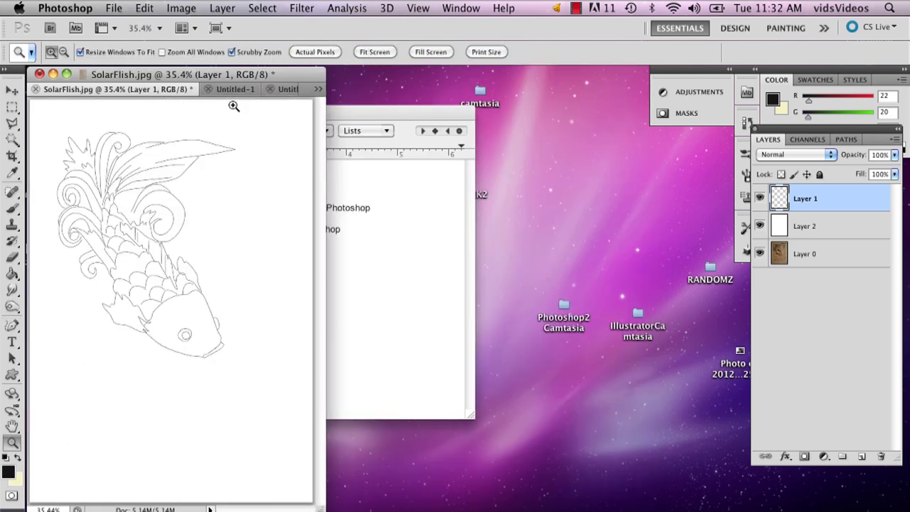
click(12, 326)
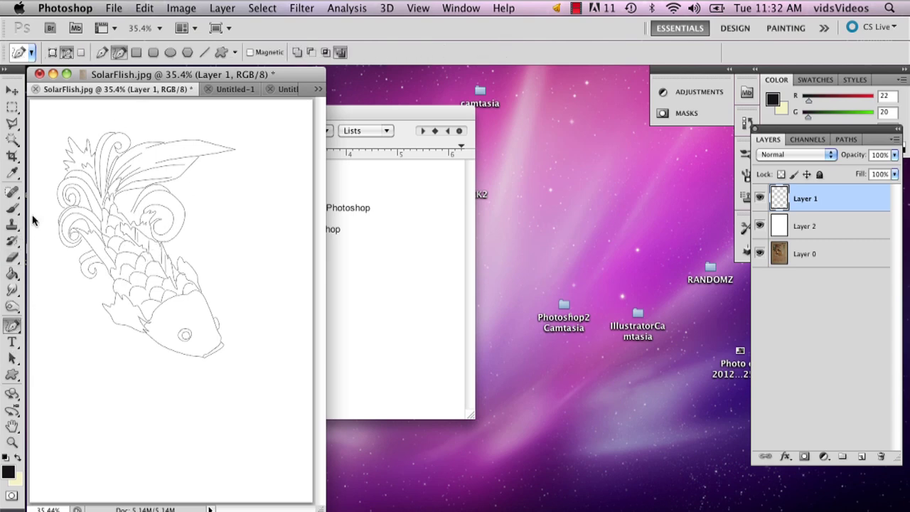
click(12, 207)
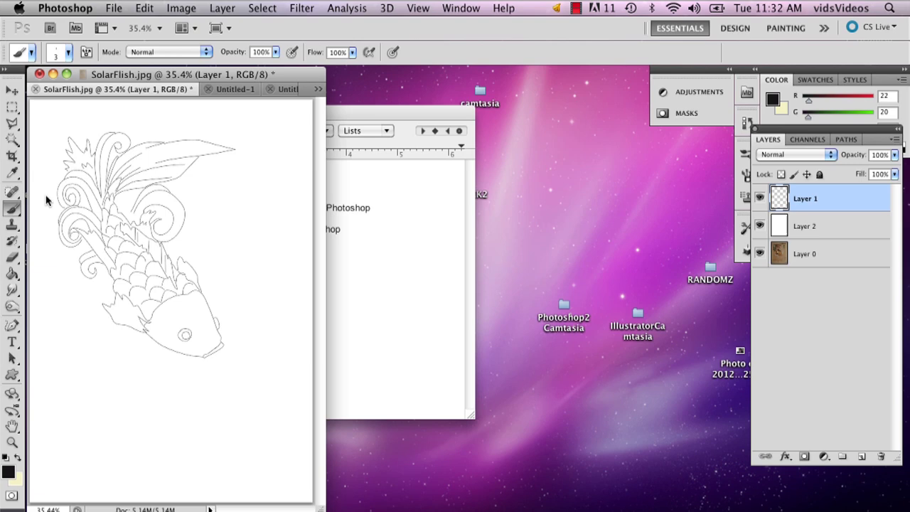
click(64, 54)
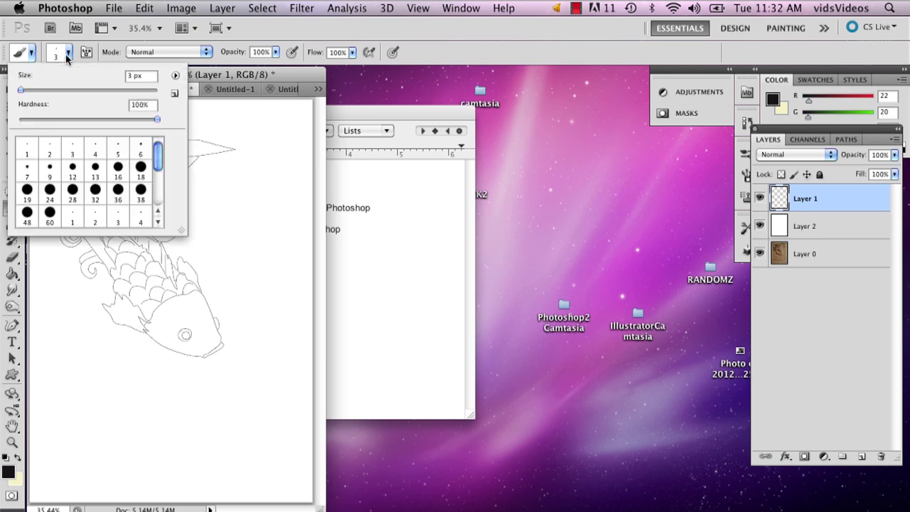
click(118, 154)
click(214, 75)
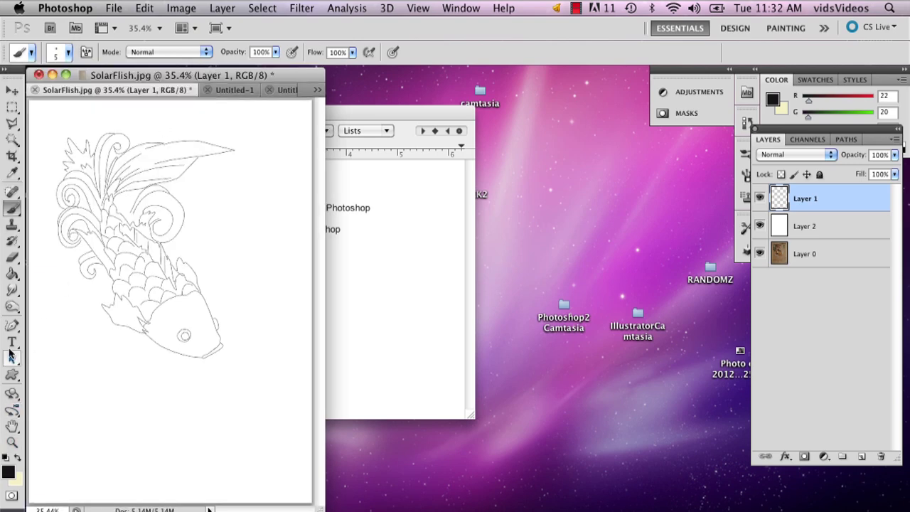
- Stroke the completed fish path with the Brush, leaving Simulate Pressure off
click(12, 326)
right_click(147, 247)
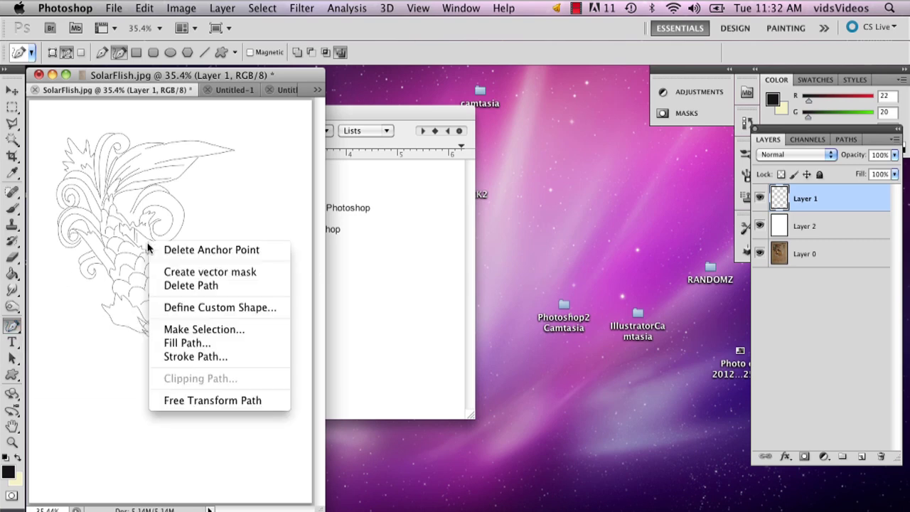
click(238, 357)
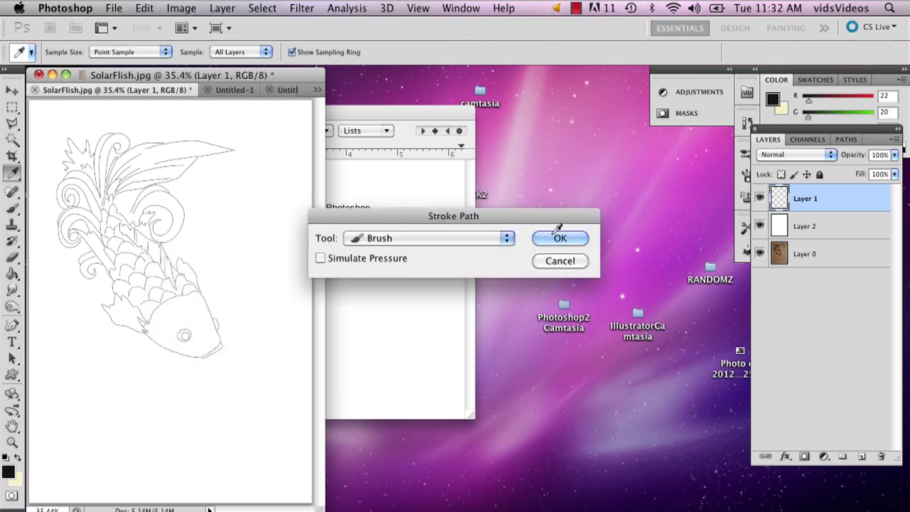
click(552, 237)
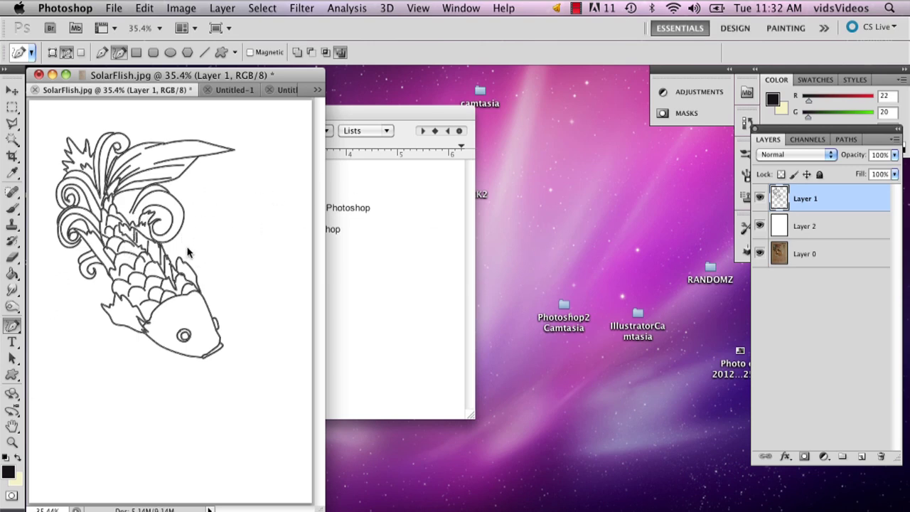
- Delete the fish path from the stroked line art
right_click(168, 206)
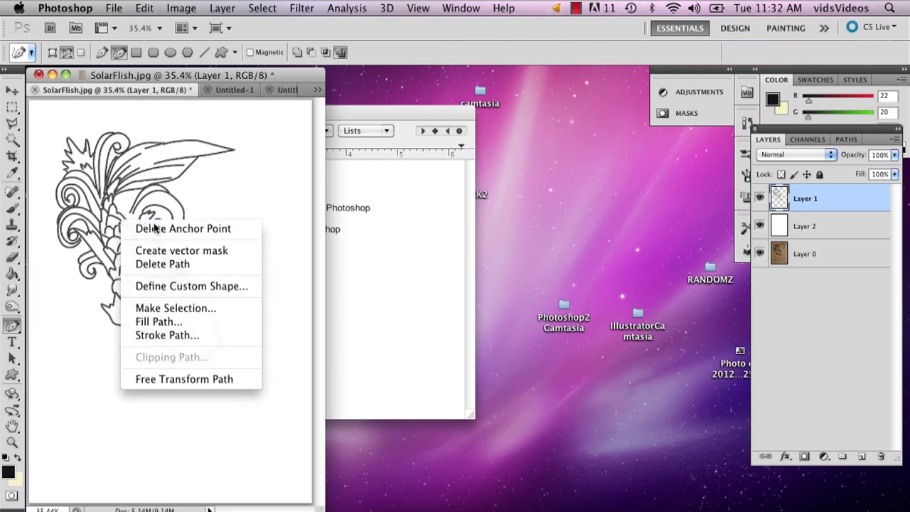
click(173, 265)
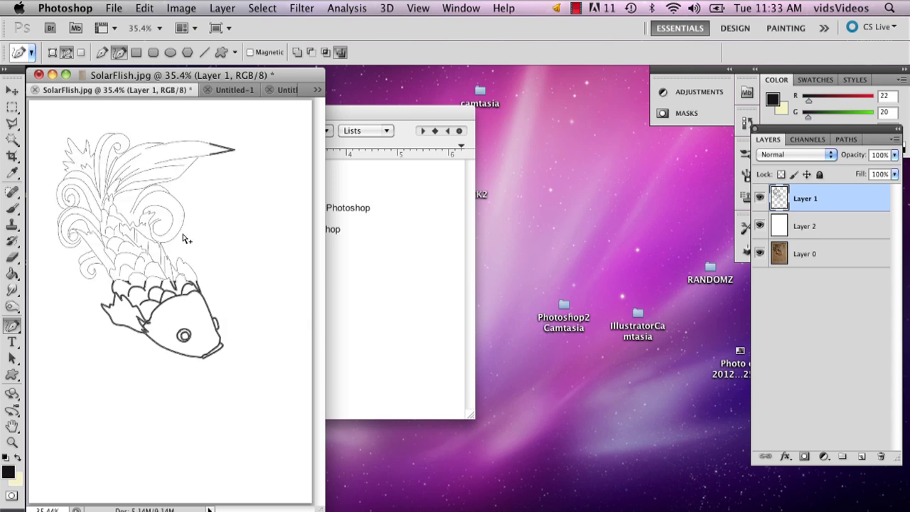
- Set the Brush tool to the hard 4 px tip for a thinner outline
click(17, 206)
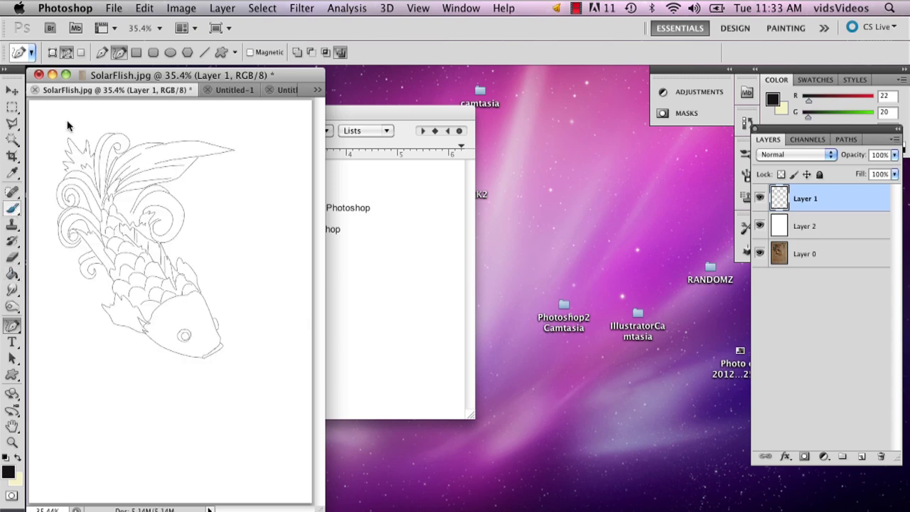
click(68, 51)
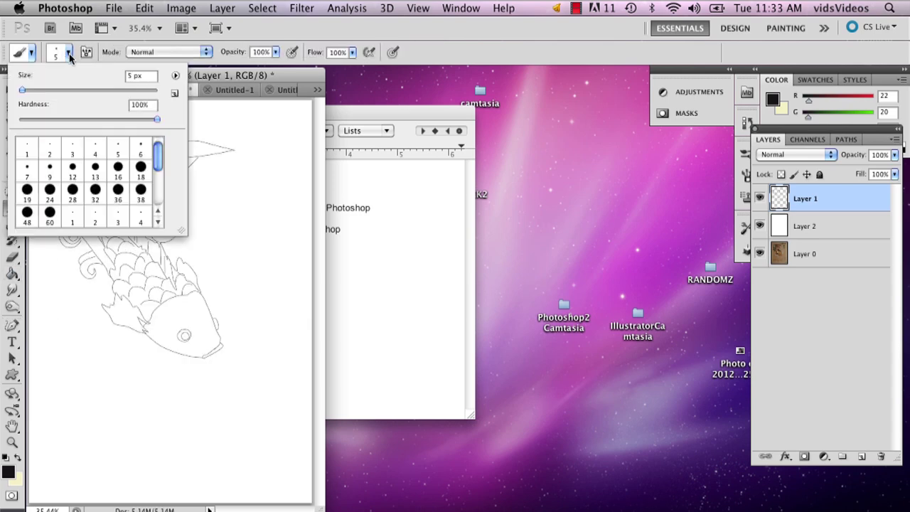
click(95, 151)
click(206, 83)
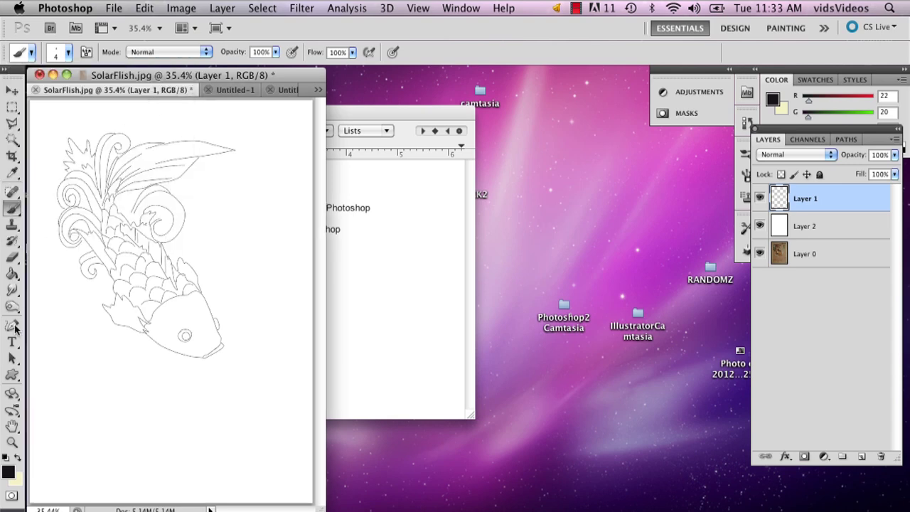
- Stroke the whole fish path on Layer 1 with the 4 px Brush and delete the path
click(13, 325)
right_click(111, 227)
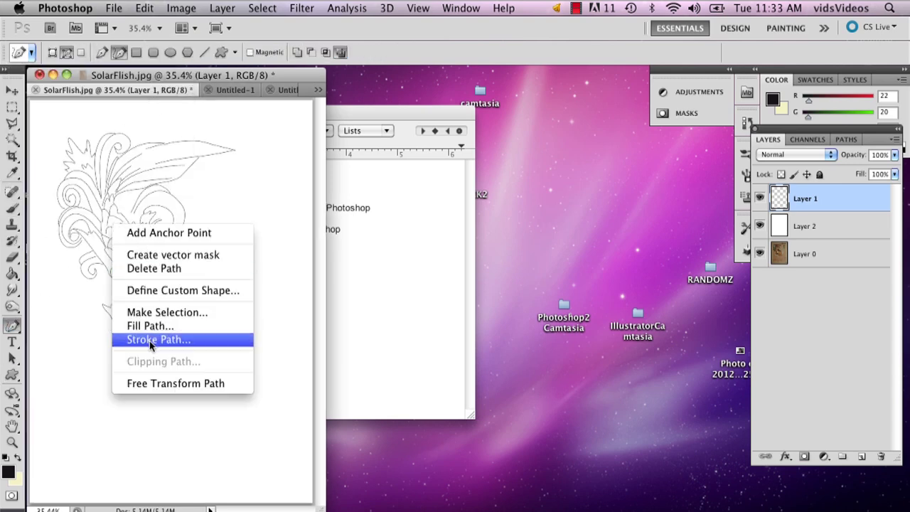
click(149, 340)
click(557, 237)
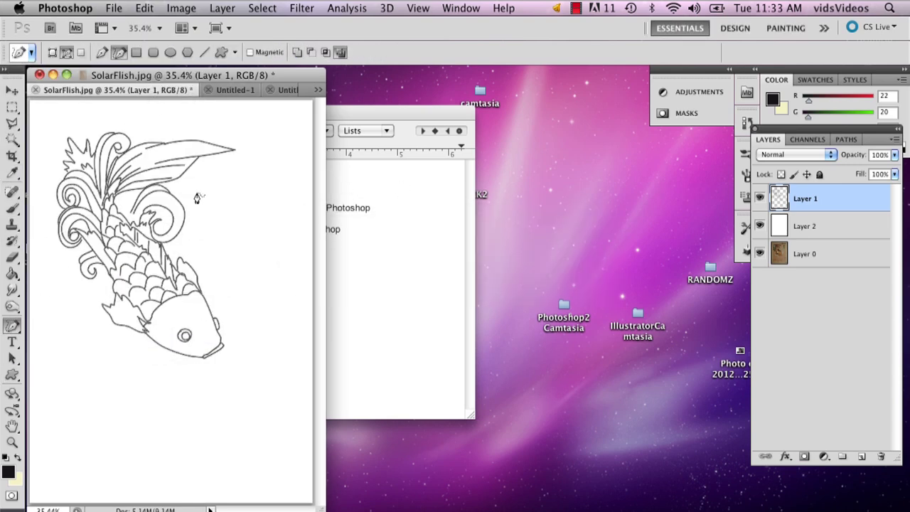
right_click(114, 228)
click(154, 263)
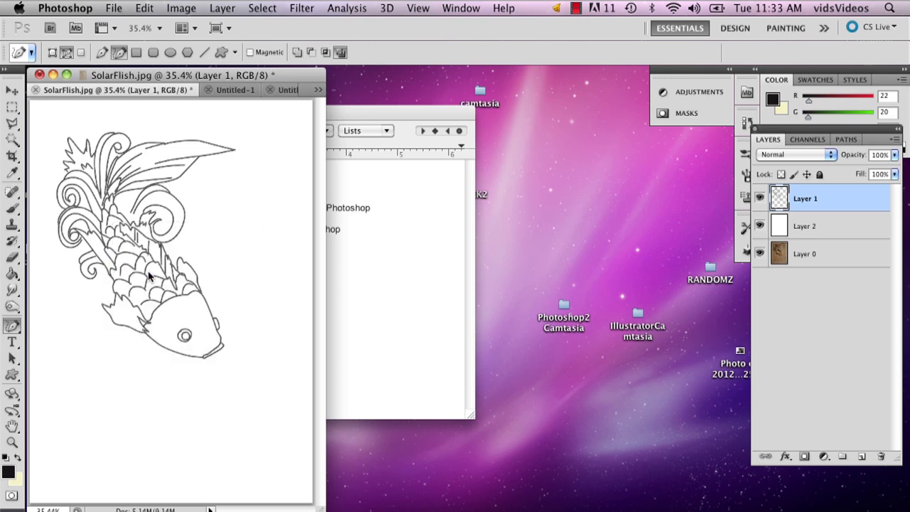